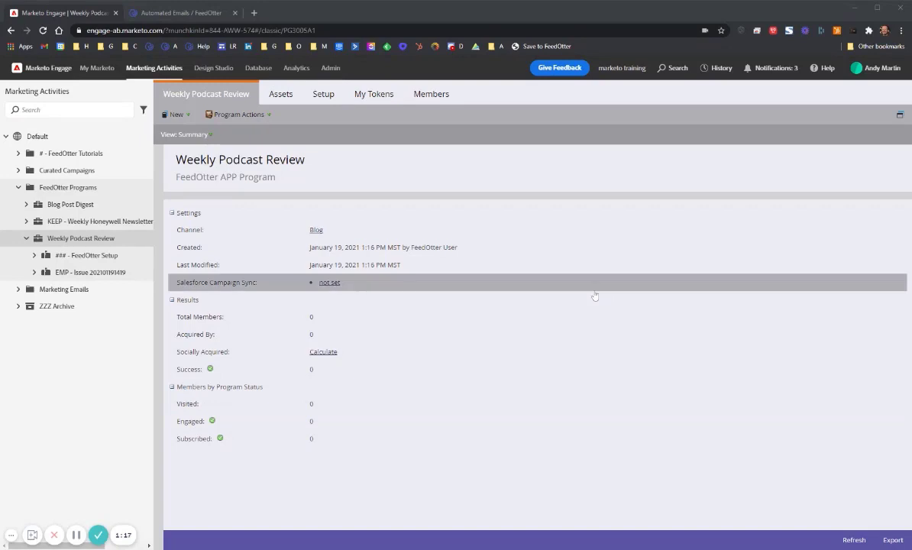
Switch to FeedOtter and start the Weekly Podcast Review automated campaign
{"action": "left_click", "coordinate": [184, 16]}
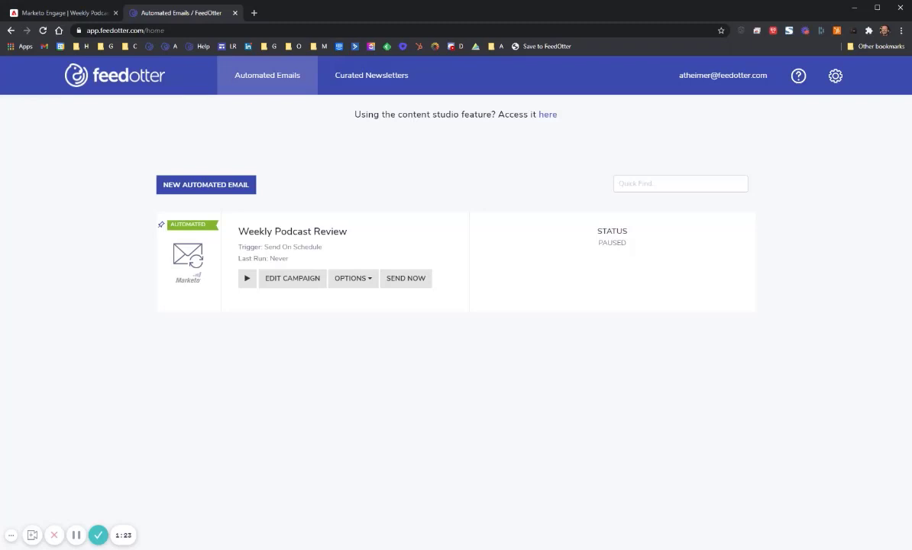
{"action": "left_click", "coordinate": [247, 278]}
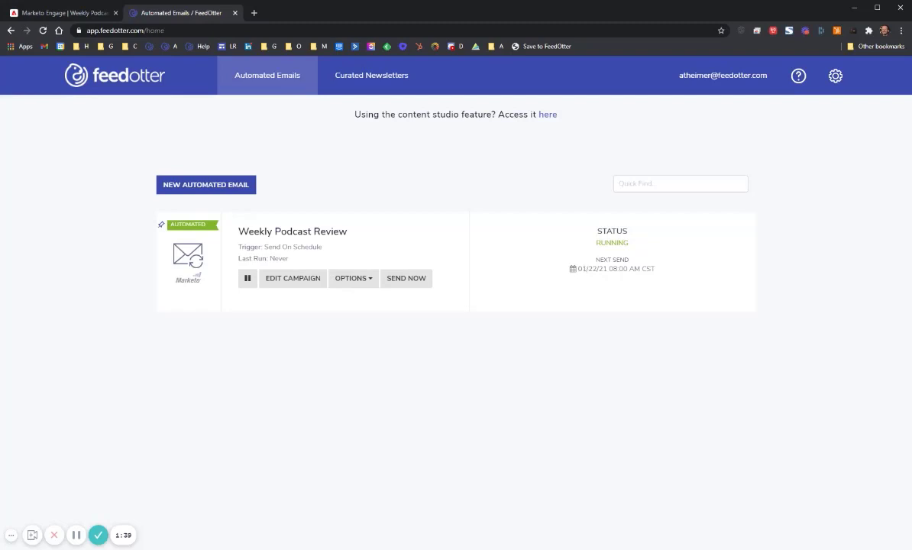
Switch to Marketo and open the draft of the Weekly Podcast Review email in the ### - FeedOtter Setup program for editing
{"action": "left_click", "coordinate": [56, 15]}
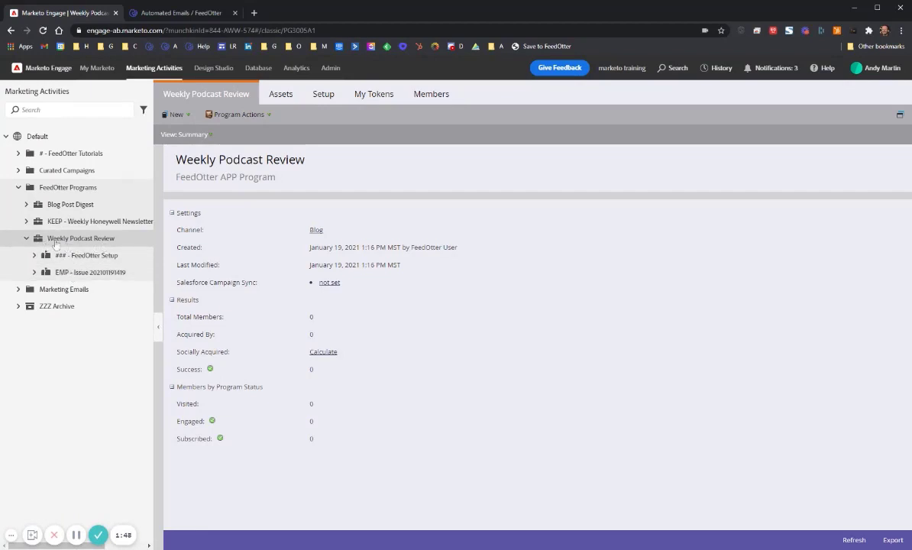
{"action": "left_click", "coordinate": [134, 18]}
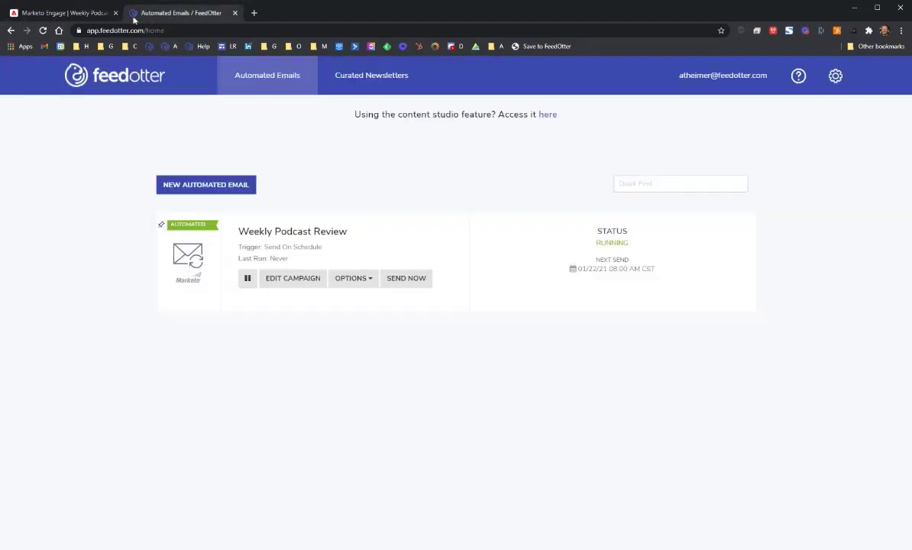
{"action": "left_click", "coordinate": [76, 14]}
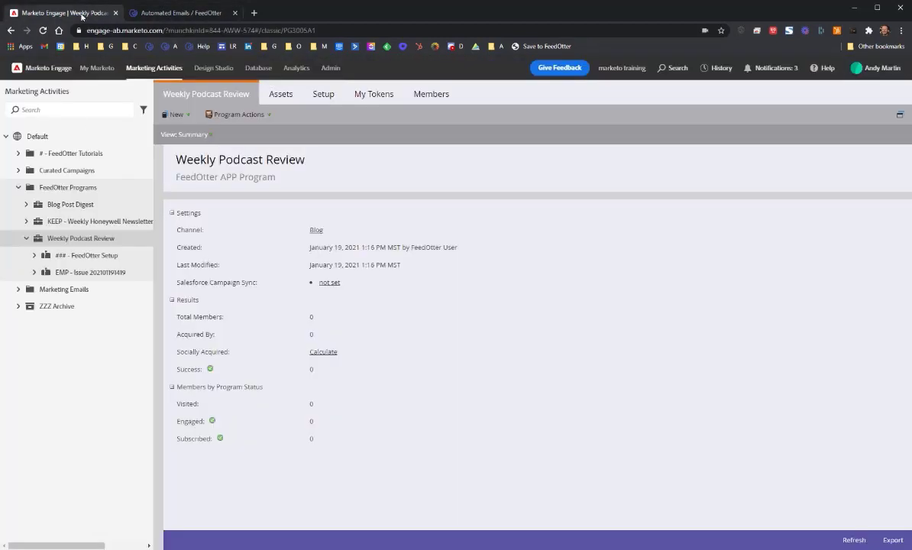
{"action": "left_click", "coordinate": [67, 258]}
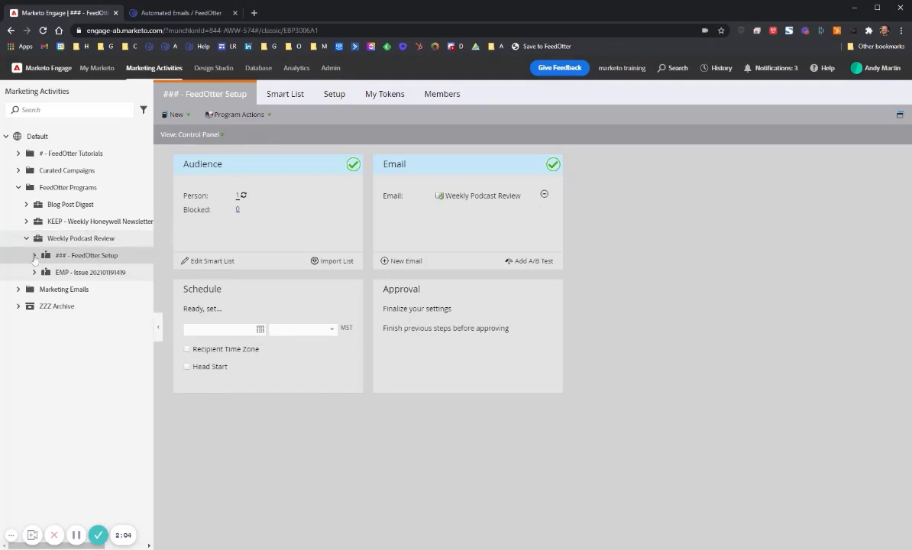
{"action": "left_click", "coordinate": [33, 256]}
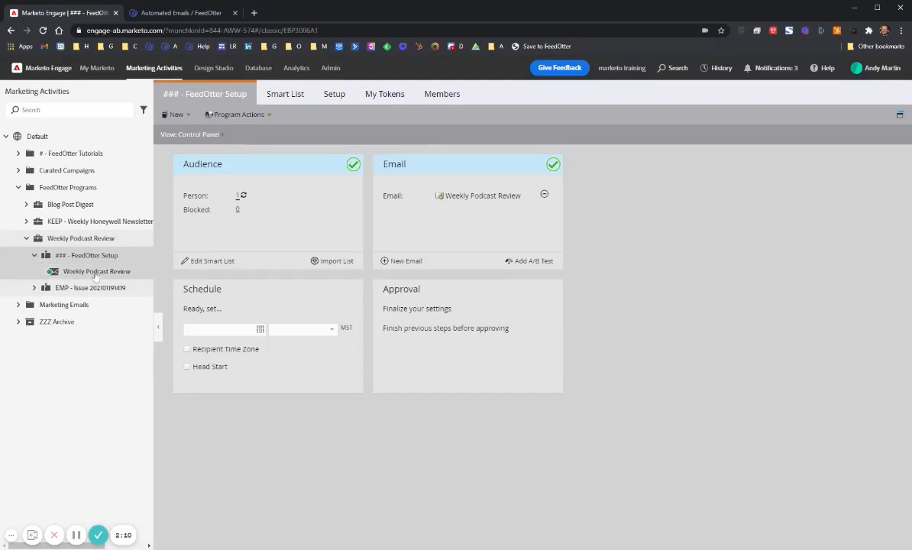
{"action": "left_click", "coordinate": [93, 273]}
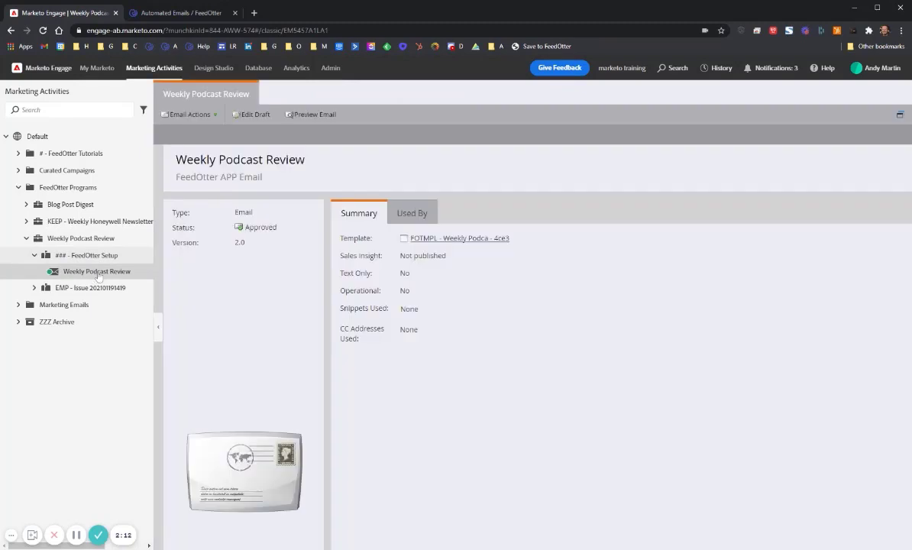
{"action": "left_click", "coordinate": [237, 115]}
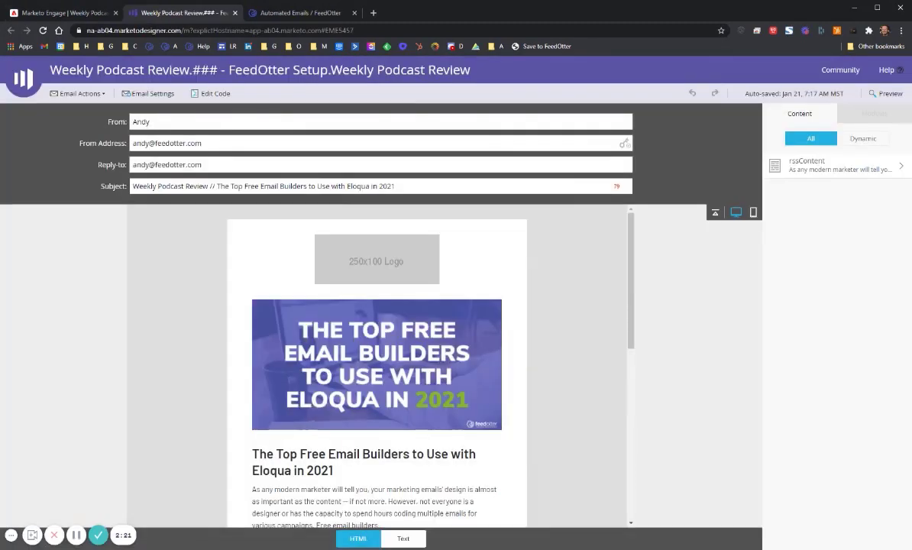
Mark the Weekly Podcast Review email as operational, save the email settings, and approve and close the draft
{"action": "left_click", "coordinate": [146, 95]}
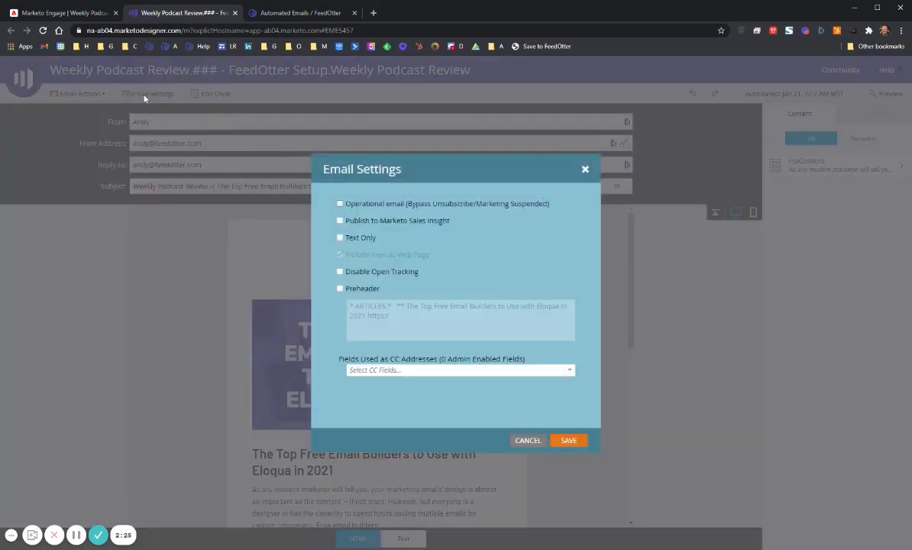
{"action": "left_click", "coordinate": [340, 204]}
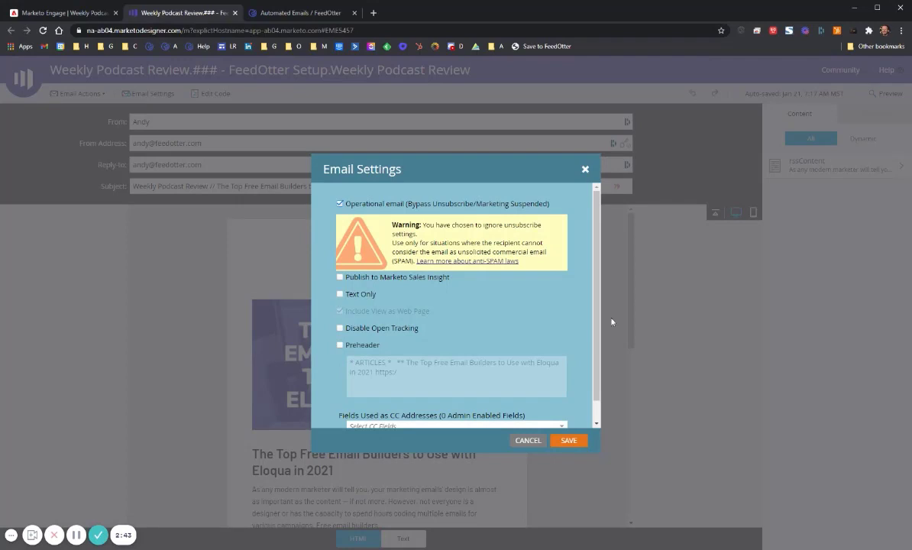
{"action": "left_click", "coordinate": [573, 440]}
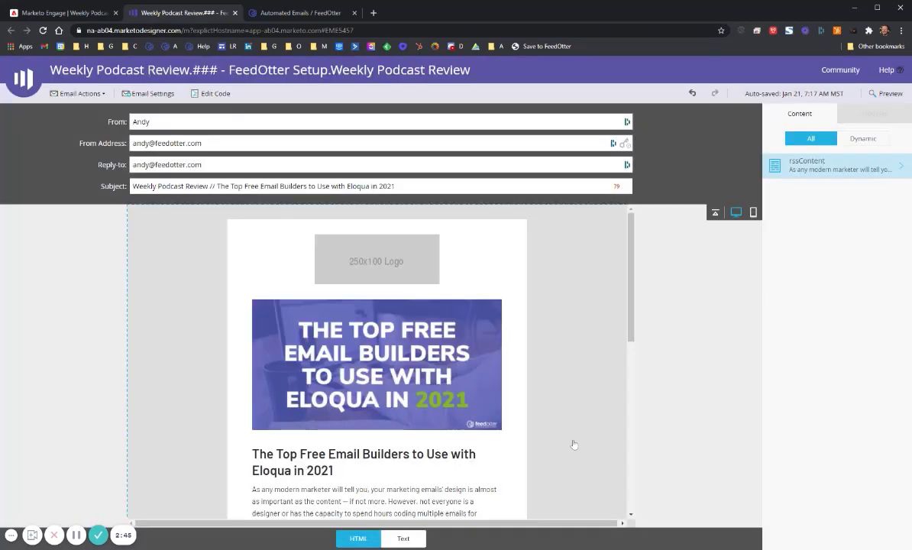
{"action": "left_click", "coordinate": [90, 97]}
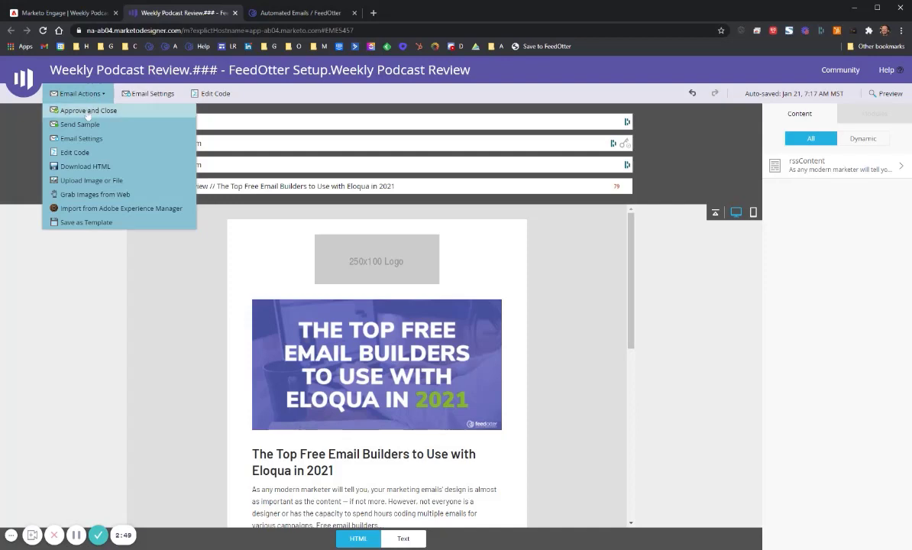
{"action": "left_click", "coordinate": [84, 110]}
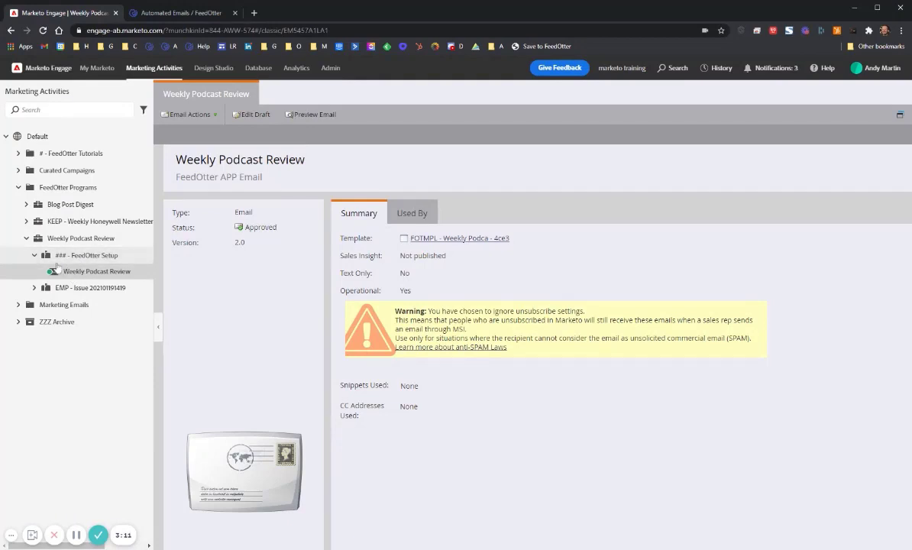
Collapse the ### - FeedOtter Setup program in the tree and view its control panel
{"action": "double_click", "coordinate": [64, 257]}
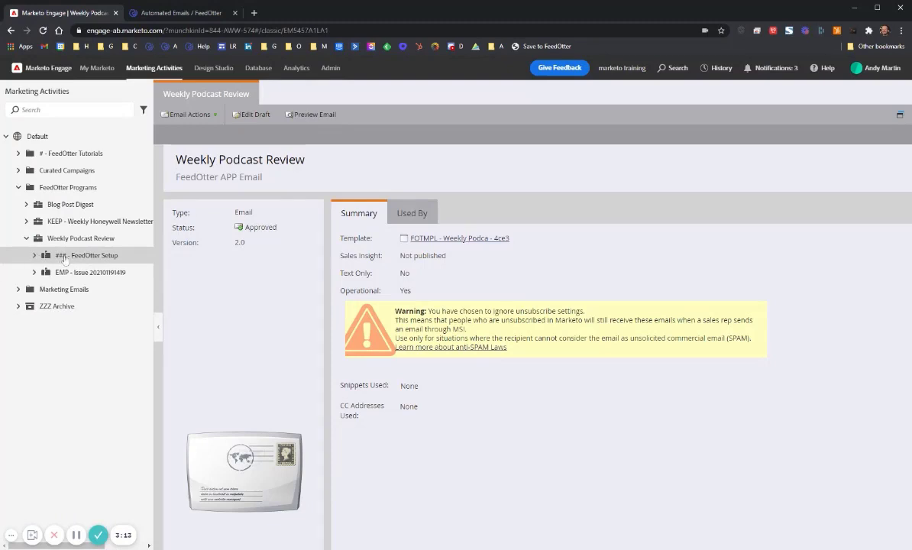
{"action": "double_click", "coordinate": [64, 257]}
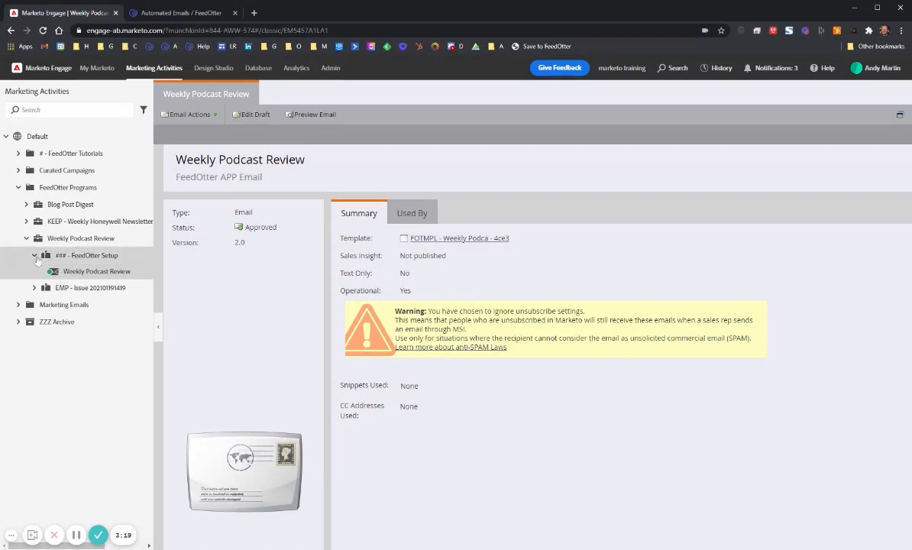
{"action": "left_click", "coordinate": [35, 257]}
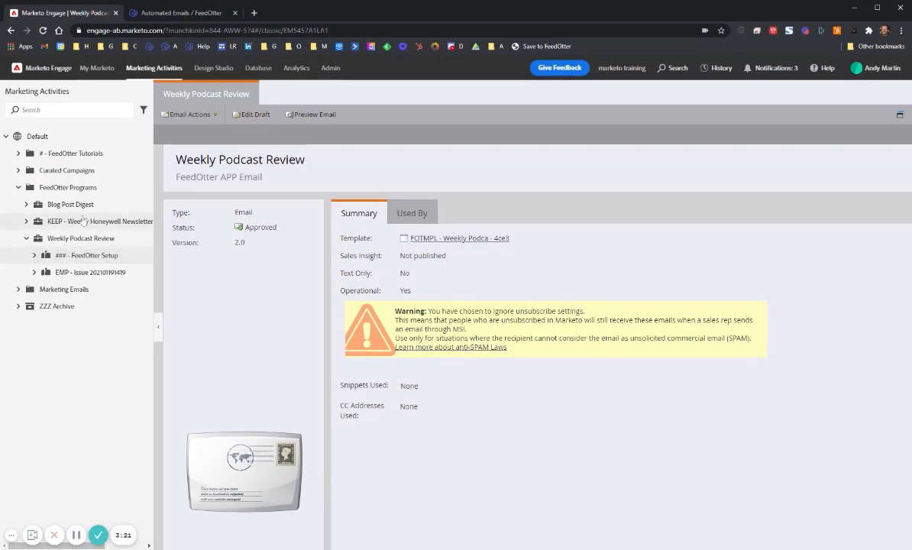
{"action": "left_click", "coordinate": [172, 13]}
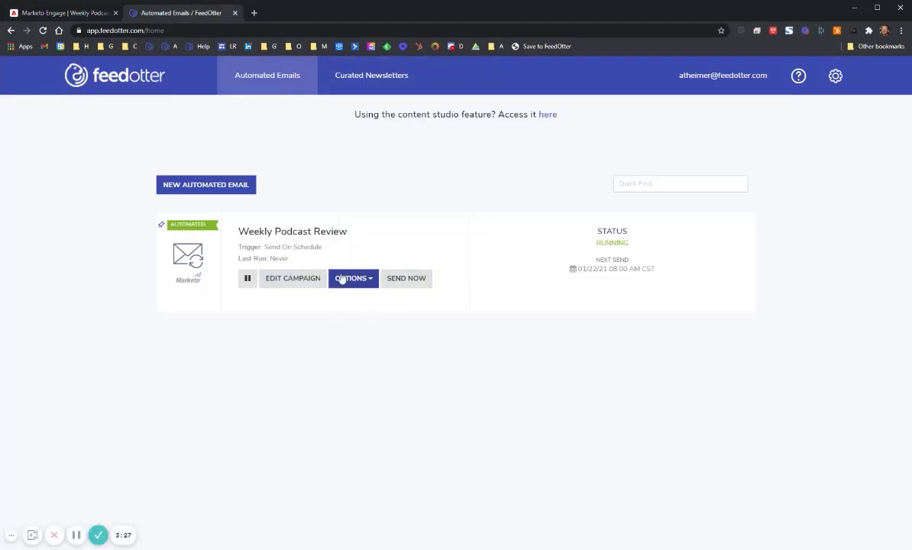
{"action": "left_click", "coordinate": [99, 13]}
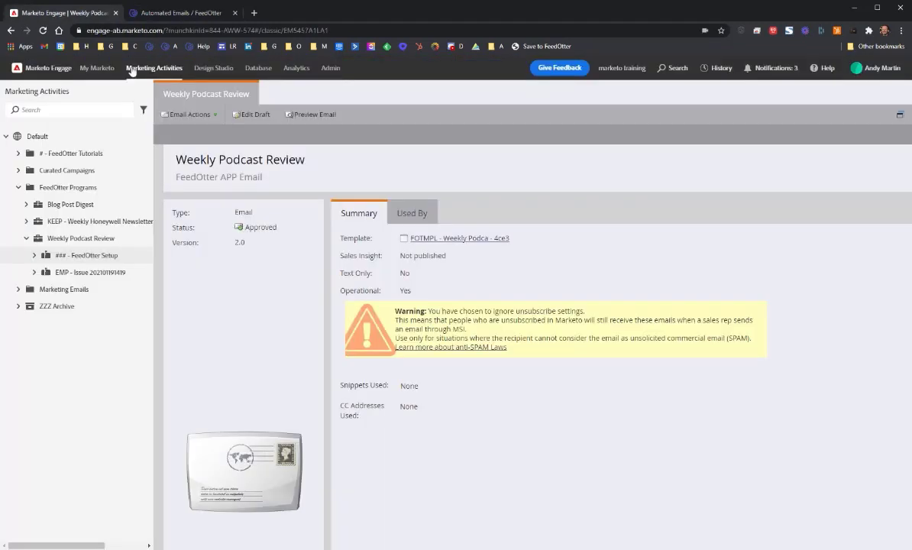
{"action": "left_click", "coordinate": [90, 255]}
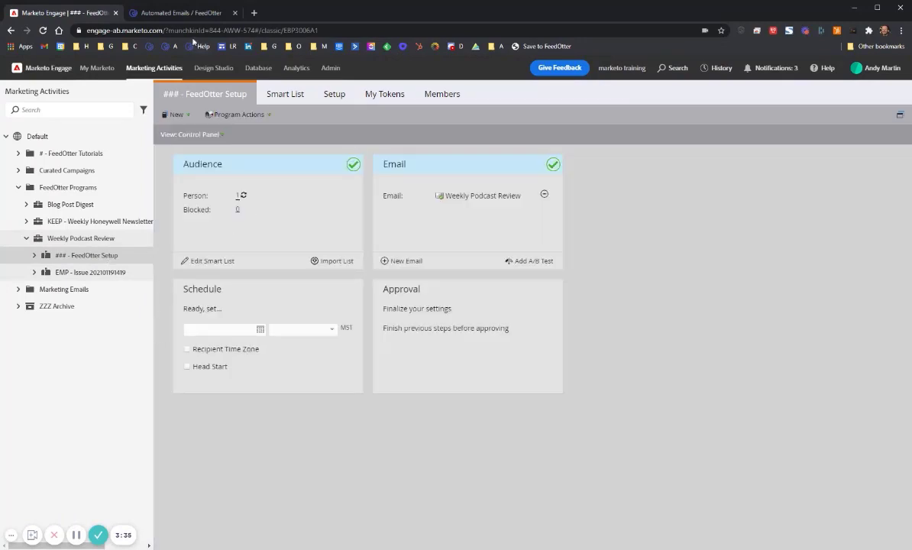
Switch to FeedOtter and review the one-off send preview of Weekly Podcast Review, then return to the automated emails
{"action": "left_click", "coordinate": [185, 14]}
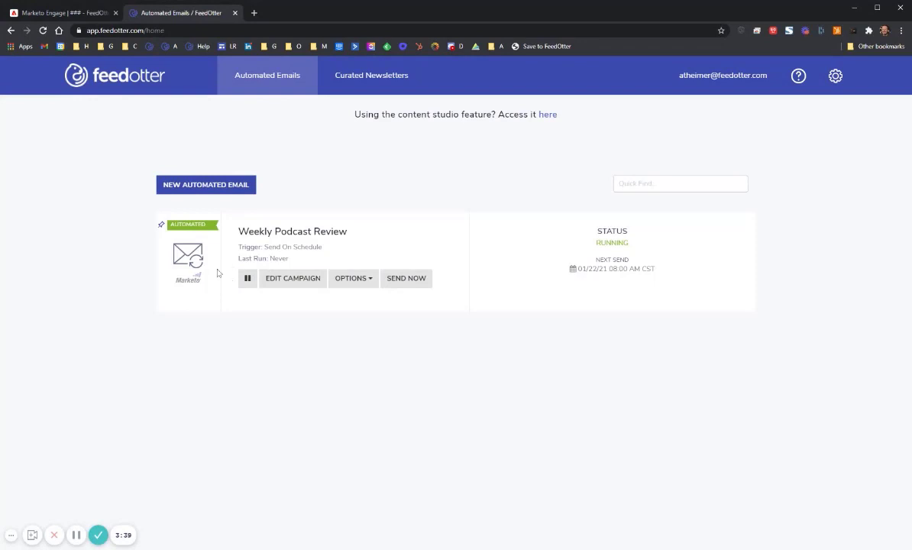
{"action": "left_click", "coordinate": [410, 282]}
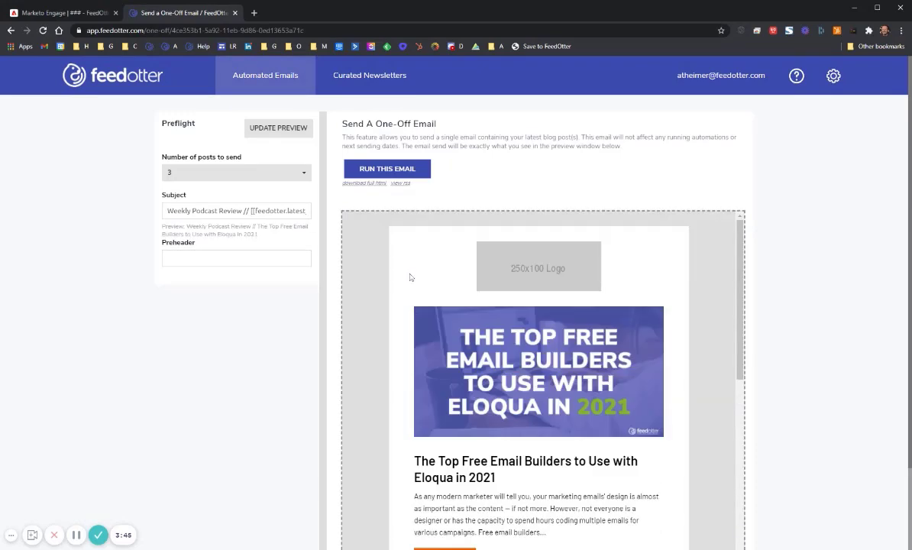
{"action": "scroll", "coordinate": [486, 340], "scroll_direction": "down", "scroll_amount": 3}
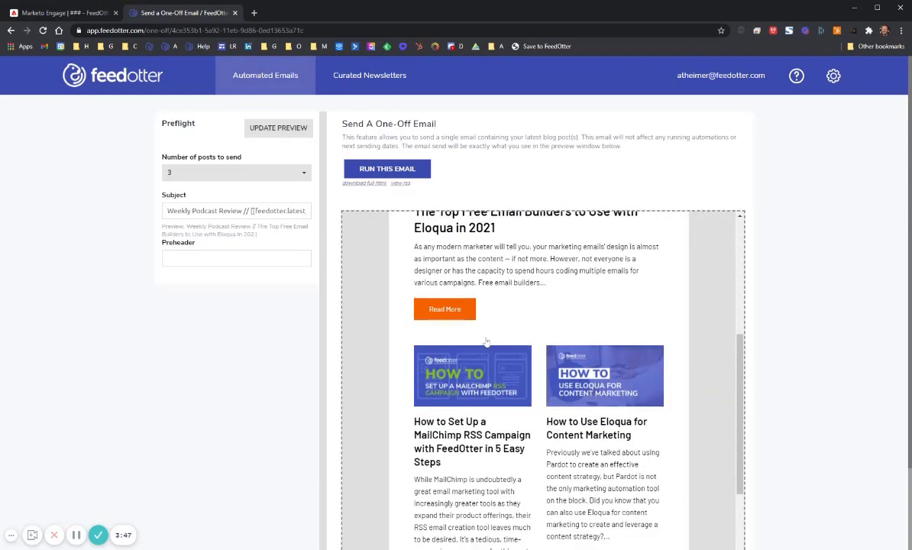
{"action": "scroll", "coordinate": [486, 340], "scroll_direction": "up", "scroll_amount": 3}
{"action": "left_click", "coordinate": [260, 80]}
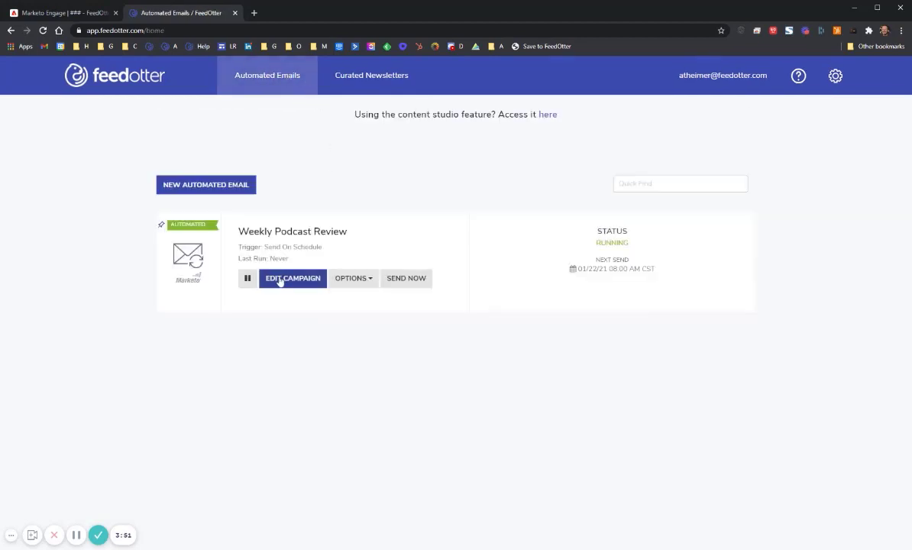
Check the Weekly Podcast Review campaign's sending schedule and Marketo integration settings, including its automation level
{"action": "left_click", "coordinate": [278, 282]}
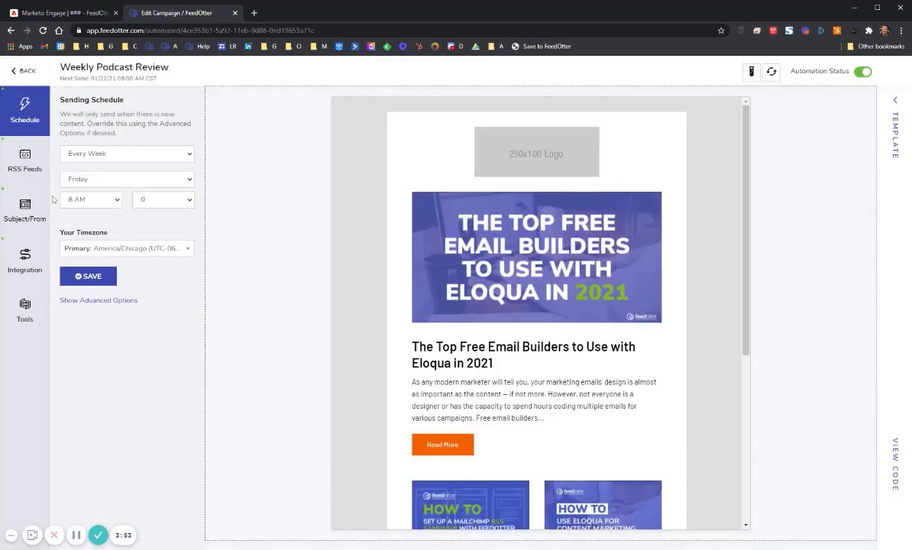
{"action": "left_click", "coordinate": [28, 263]}
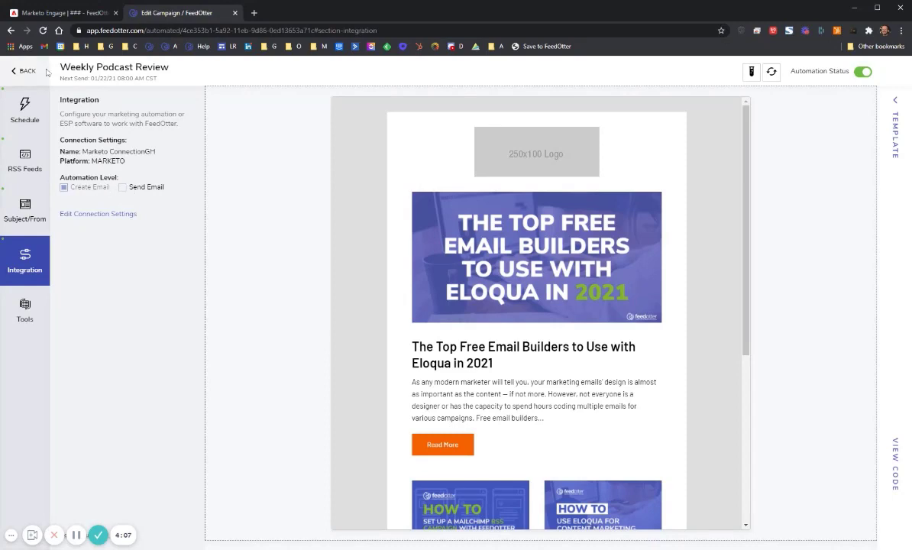
{"action": "left_click", "coordinate": [23, 70]}
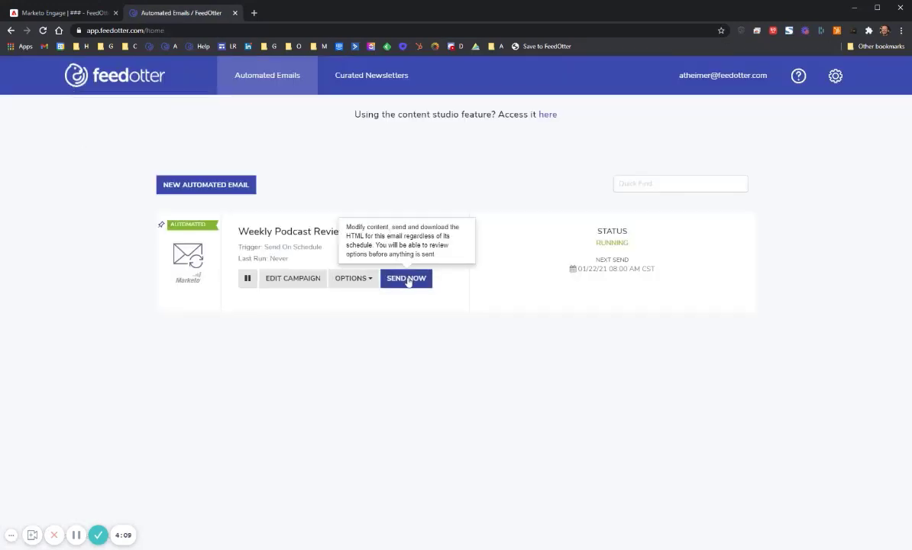
Run Weekly Podcast Review as a one-off email with 3 posts and open the created email program in Marketo
{"action": "left_click", "coordinate": [407, 279]}
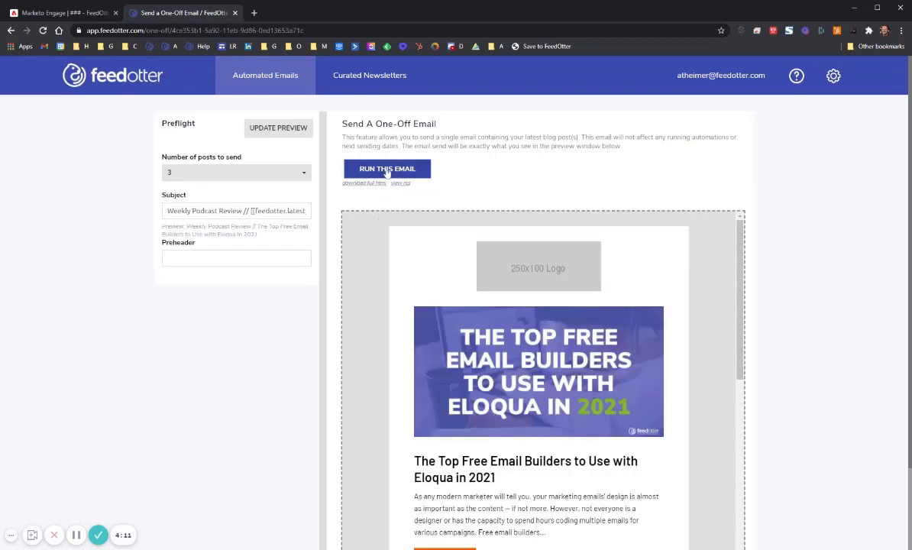
{"action": "left_click", "coordinate": [387, 171]}
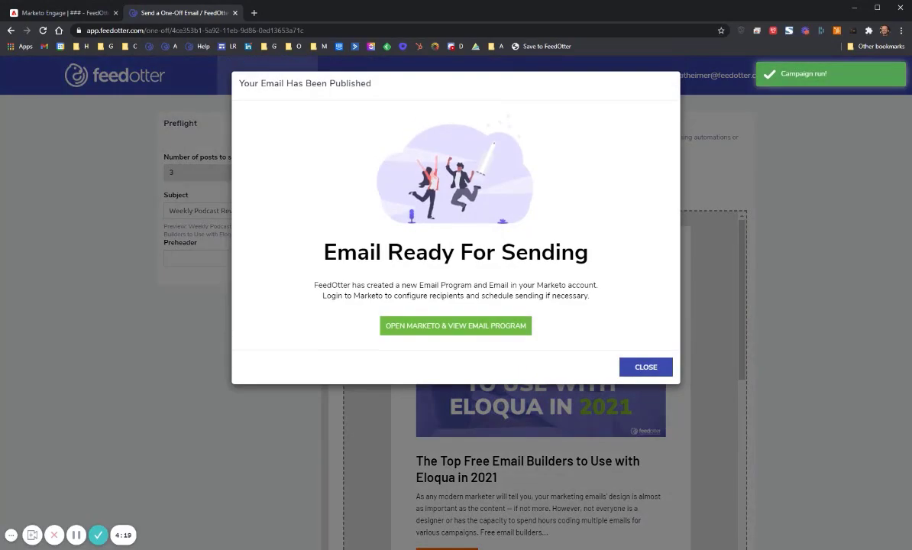
{"action": "left_click", "coordinate": [463, 331]}
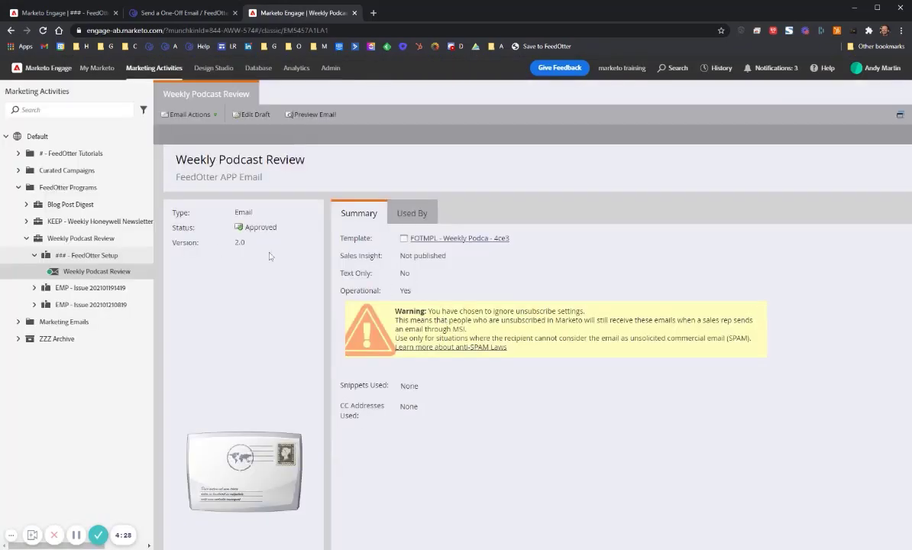
{"action": "left_click", "coordinate": [33, 252]}
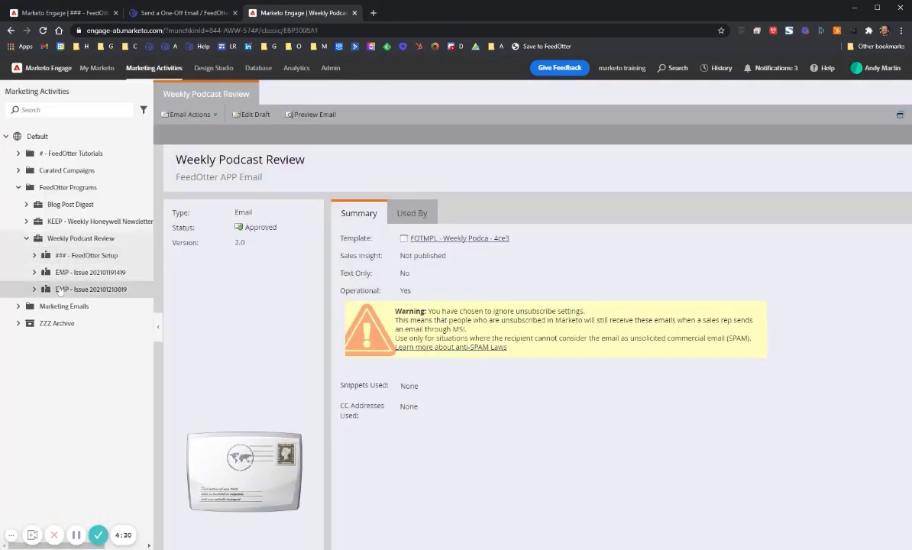
{"action": "left_click", "coordinate": [38, 288]}
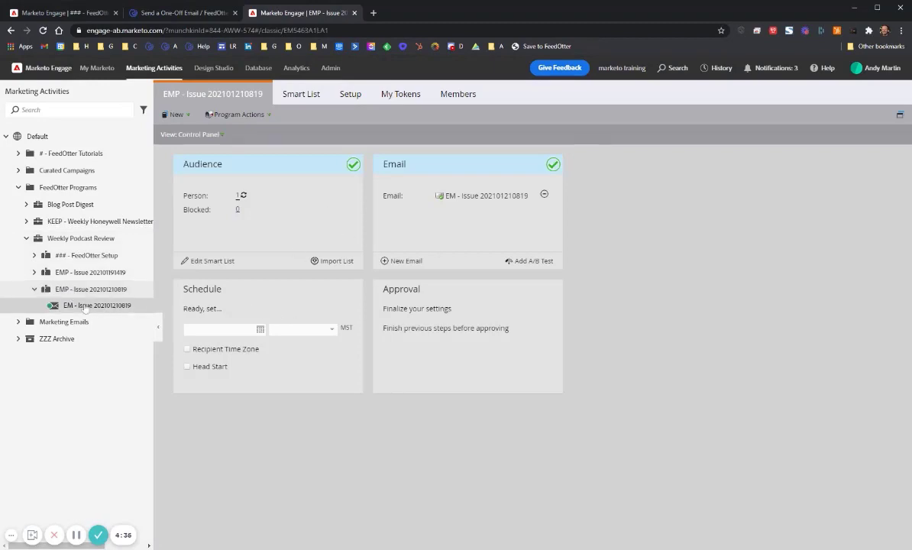
{"action": "left_click", "coordinate": [87, 306]}
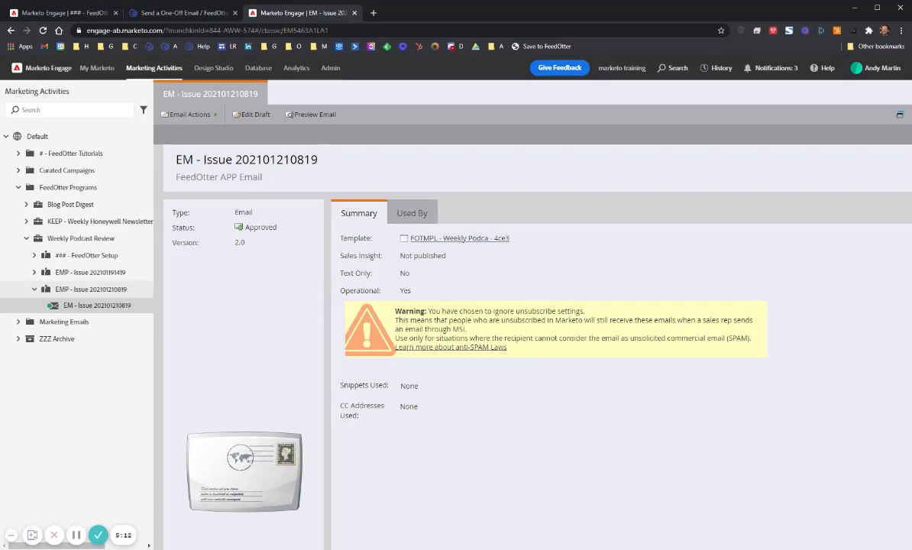
Switch back to FeedOtter and dismiss the published email confirmation
{"action": "left_click", "coordinate": [160, 14]}
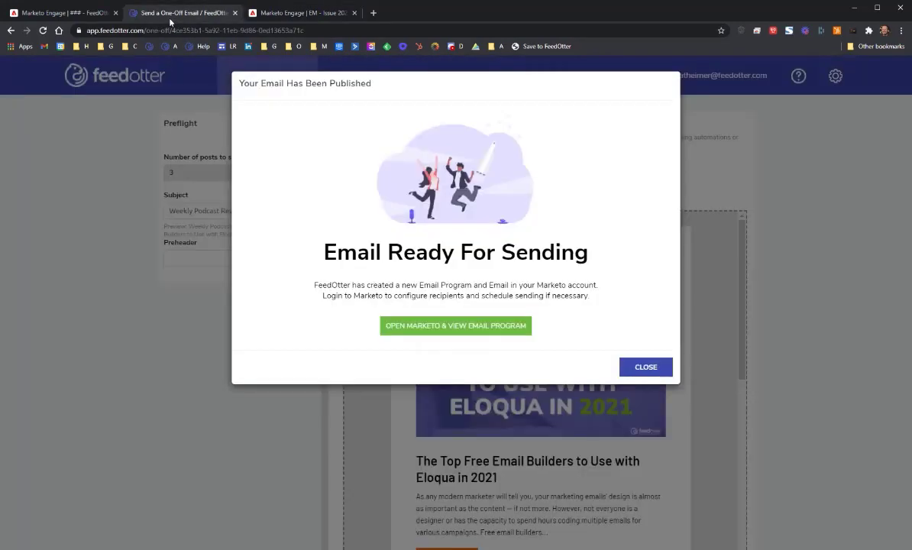
{"action": "left_click", "coordinate": [632, 371]}
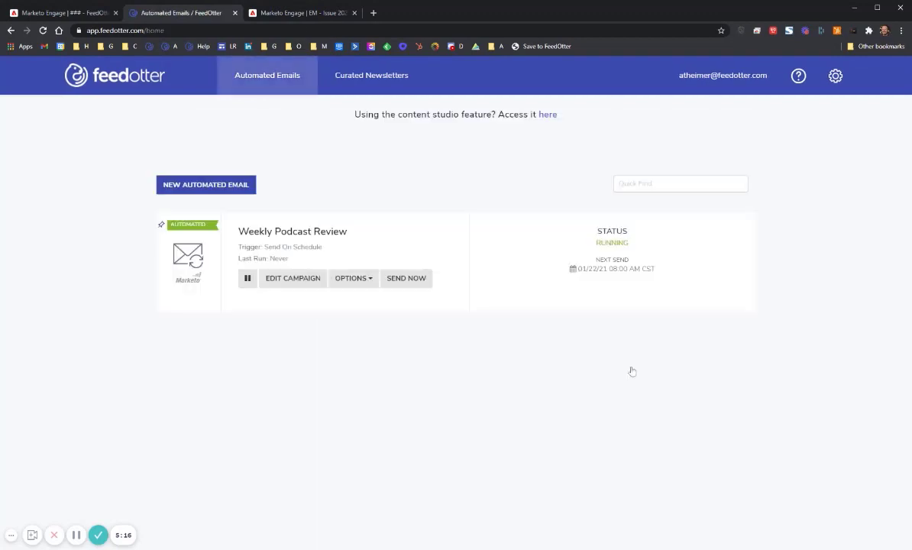